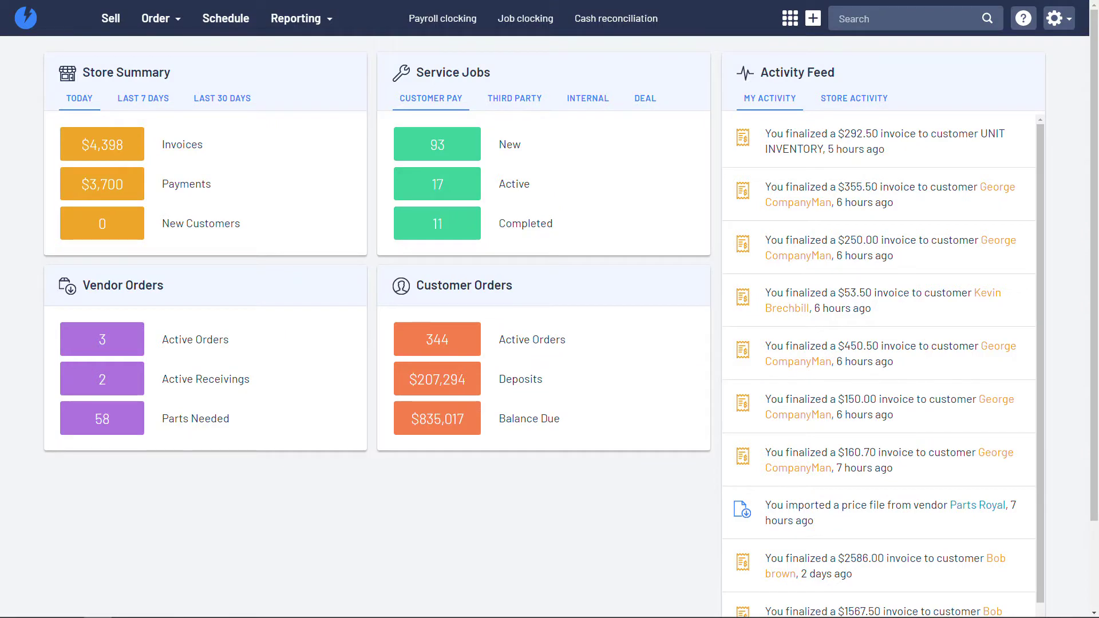
Step: Open the first order among the active customer-pay service jobs and review the Big Service job details
left_click(505, 200)
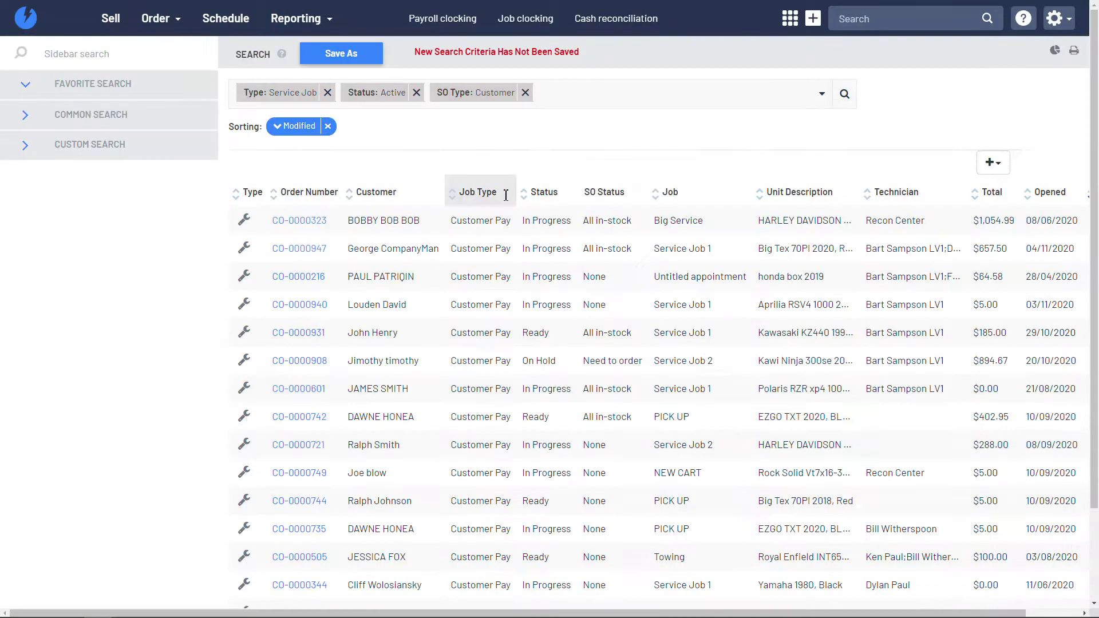
left_click(313, 201)
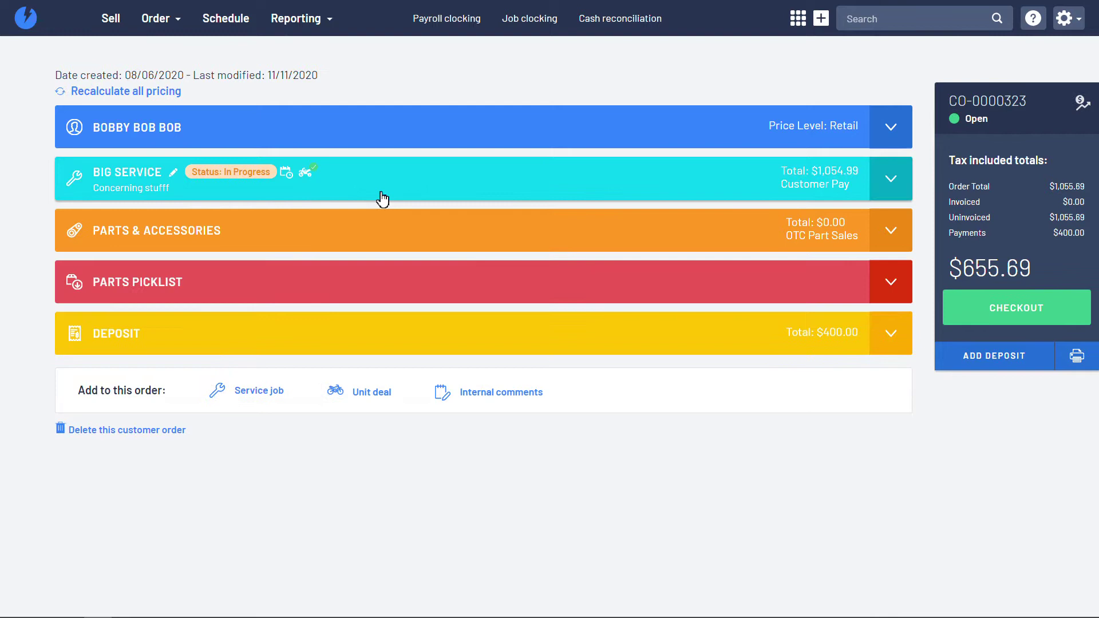
left_click(383, 199)
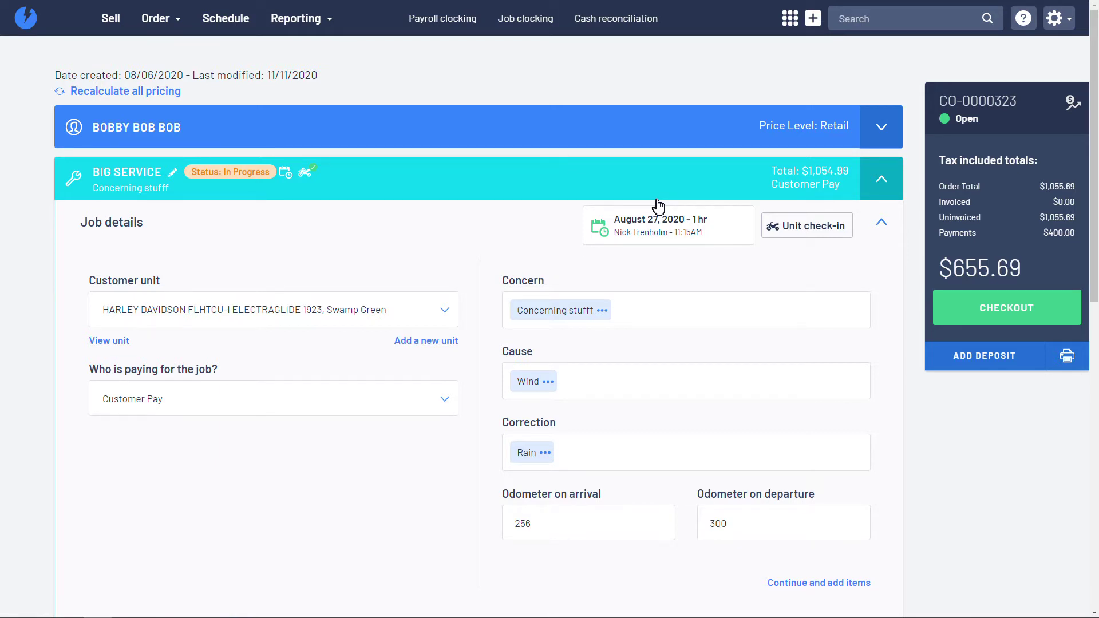
scroll(657, 223, "down", 1)
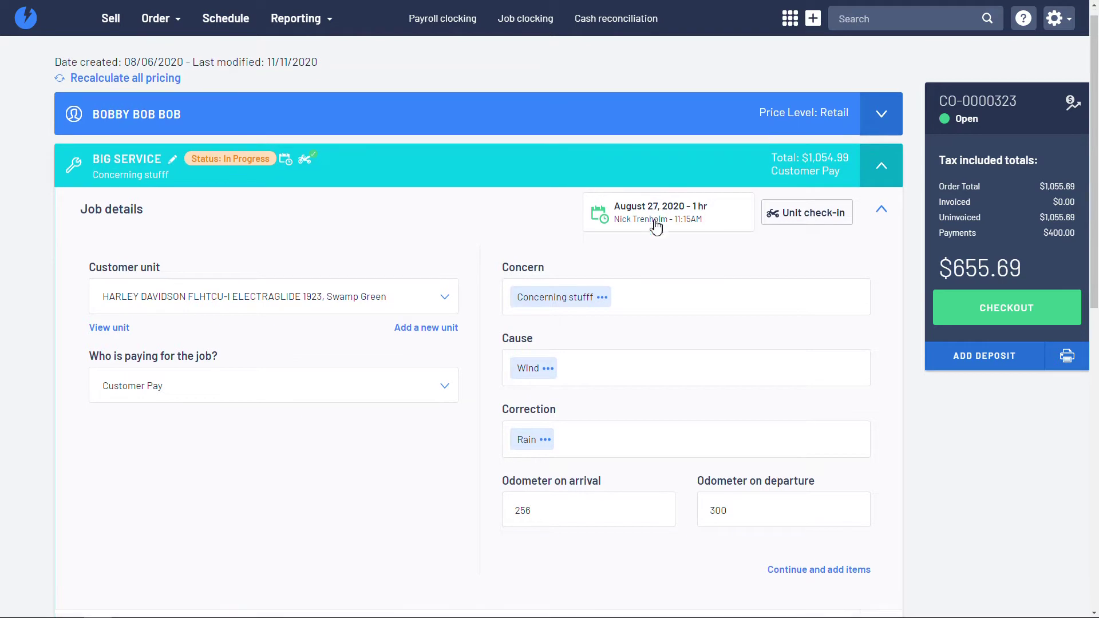
left_click(881, 166)
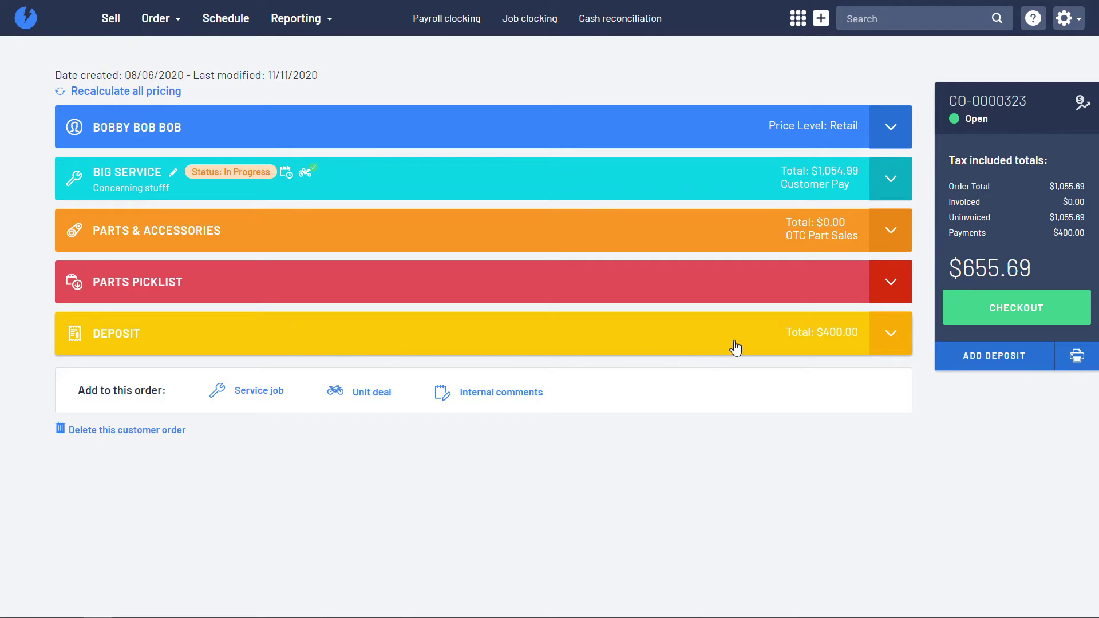
Step: Refund the order's full $400 deposit using the Cash payment method
left_click(891, 335)
scroll(888, 485, "down", 2)
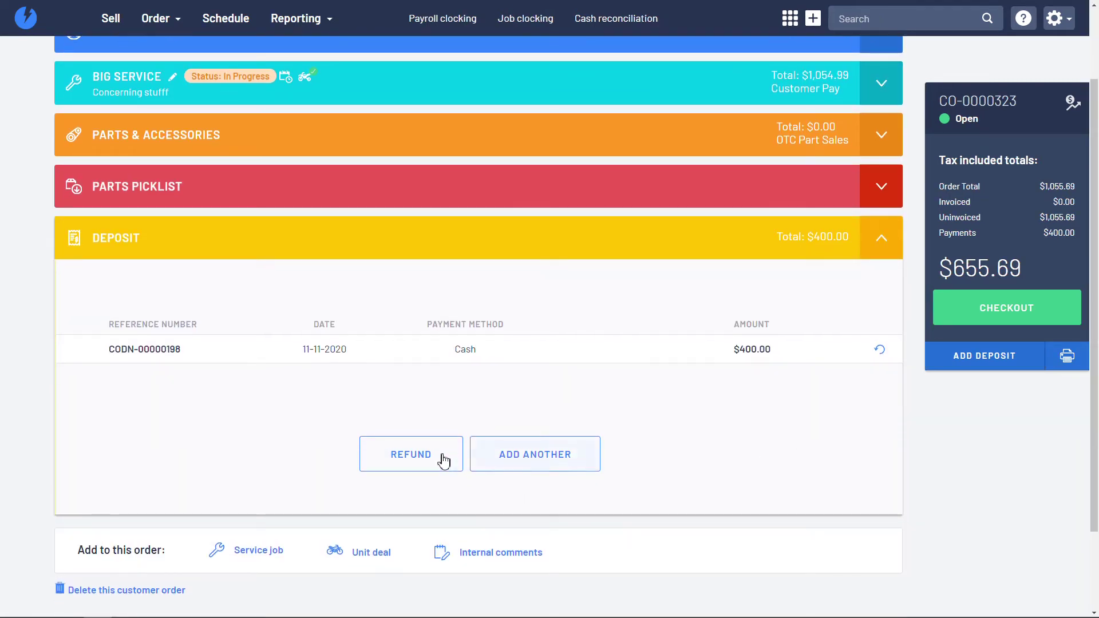
left_click(443, 459)
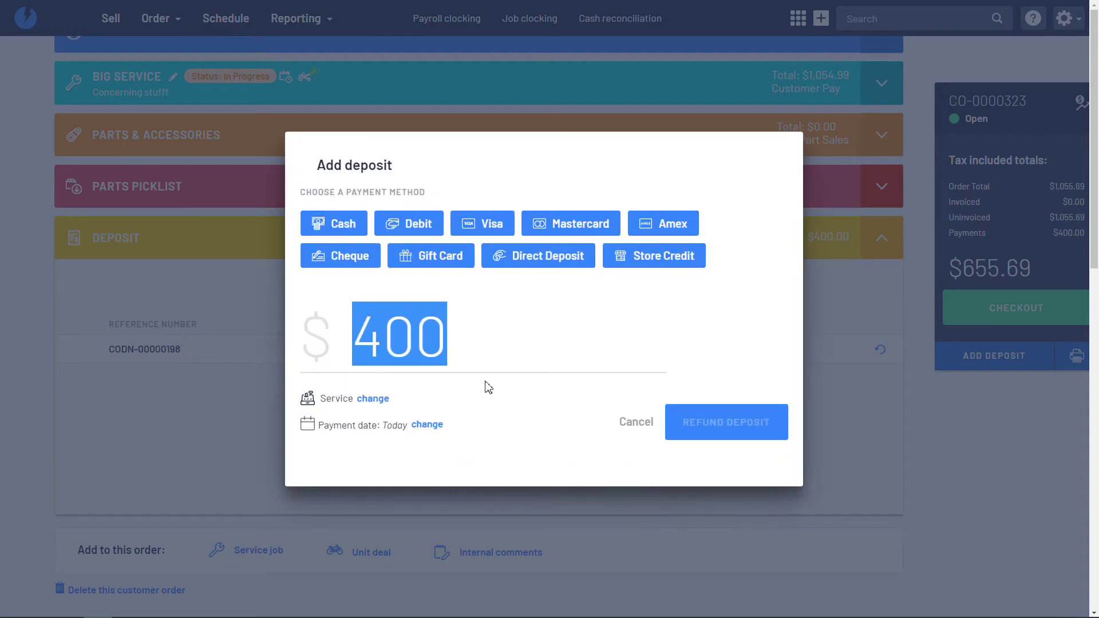
left_click(333, 224)
left_click(723, 428)
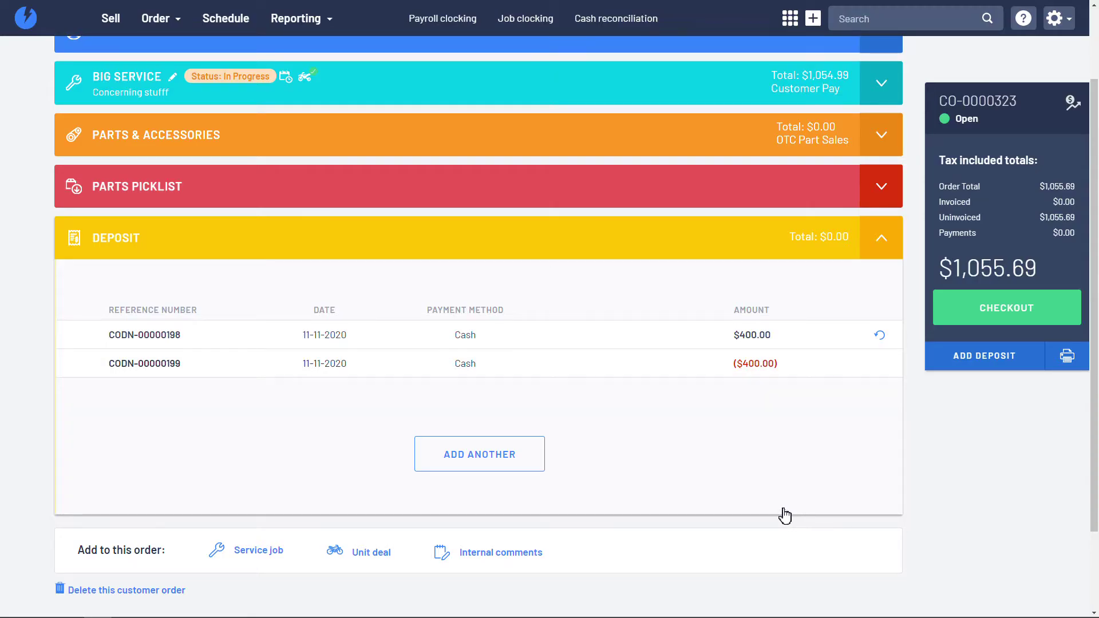
left_click(882, 239)
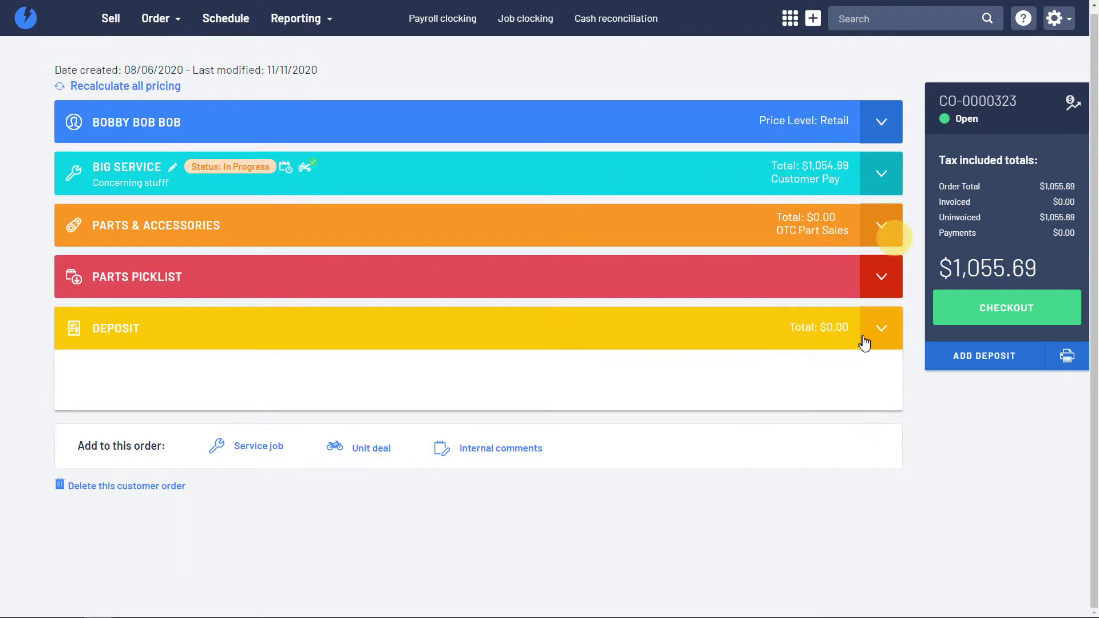
Step: Review the parts picklist and remove the empty Parts & Accessories merchandise section from the order
left_click(894, 300)
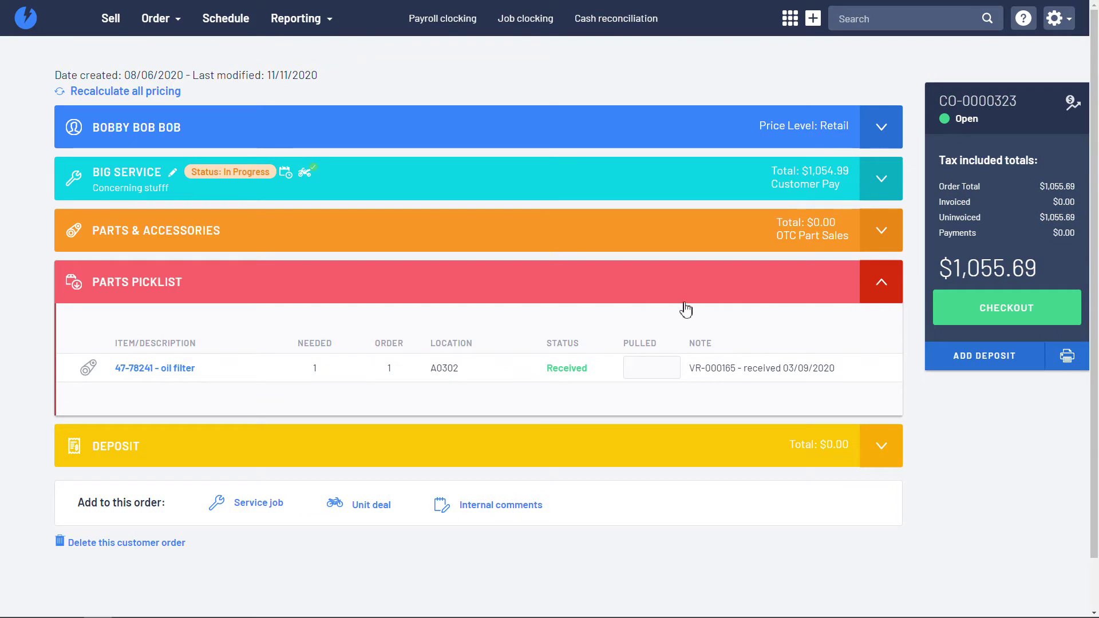
left_click(891, 298)
left_click(892, 247)
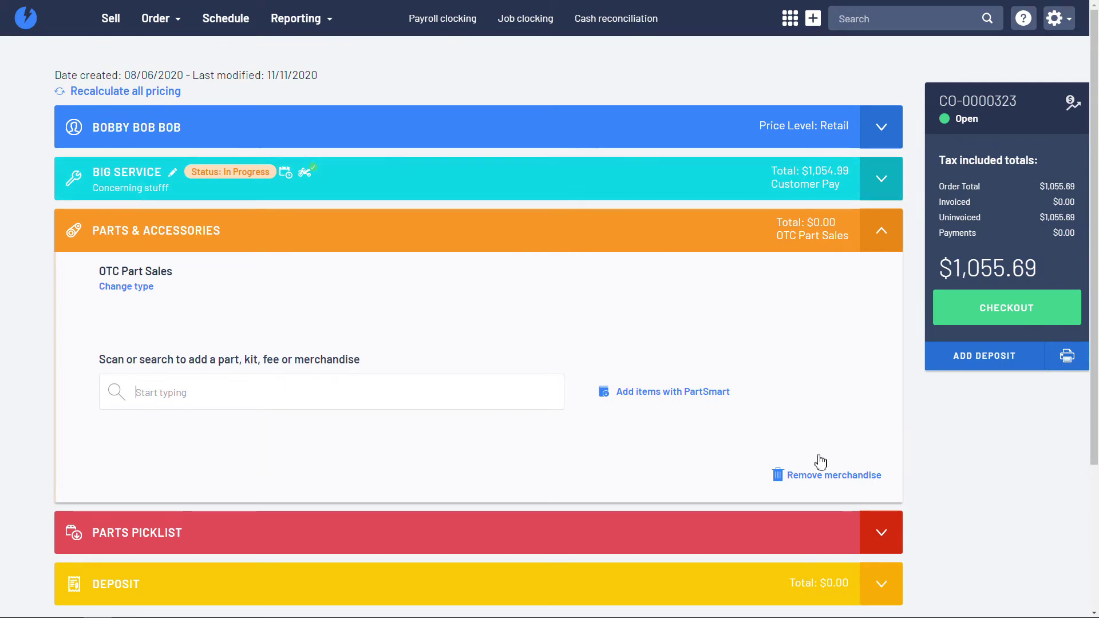
left_click(839, 476)
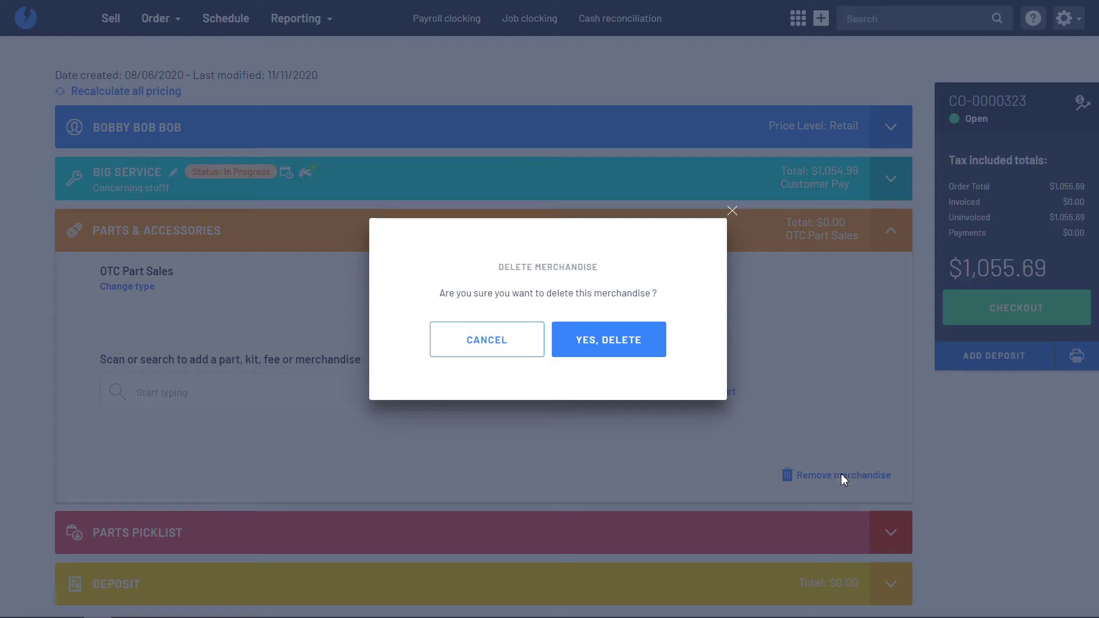
left_click(631, 363)
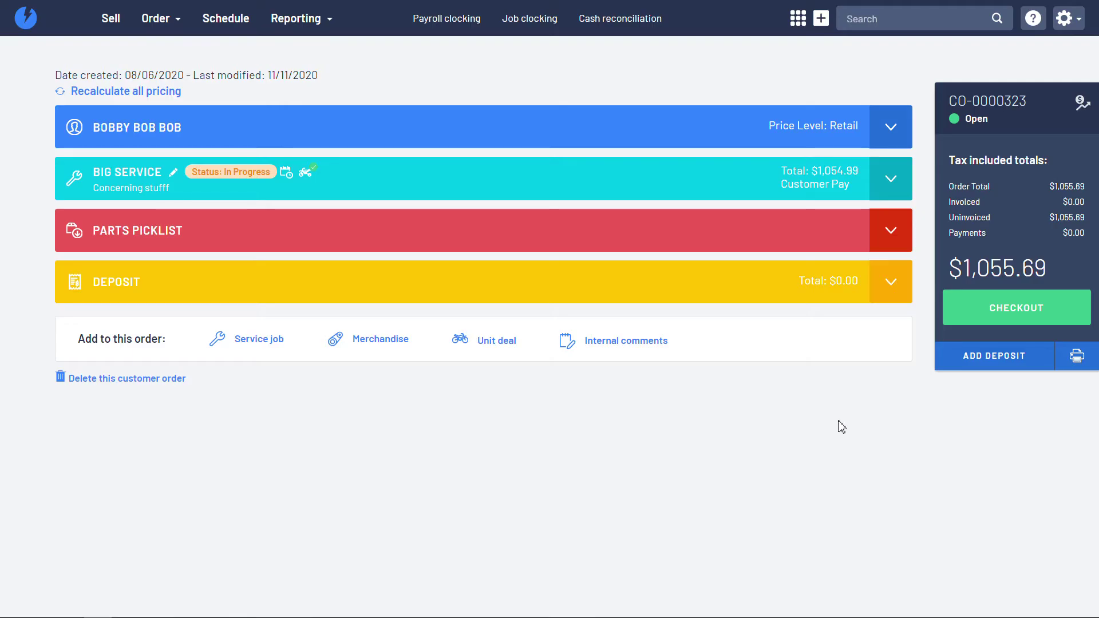
left_click(639, 345)
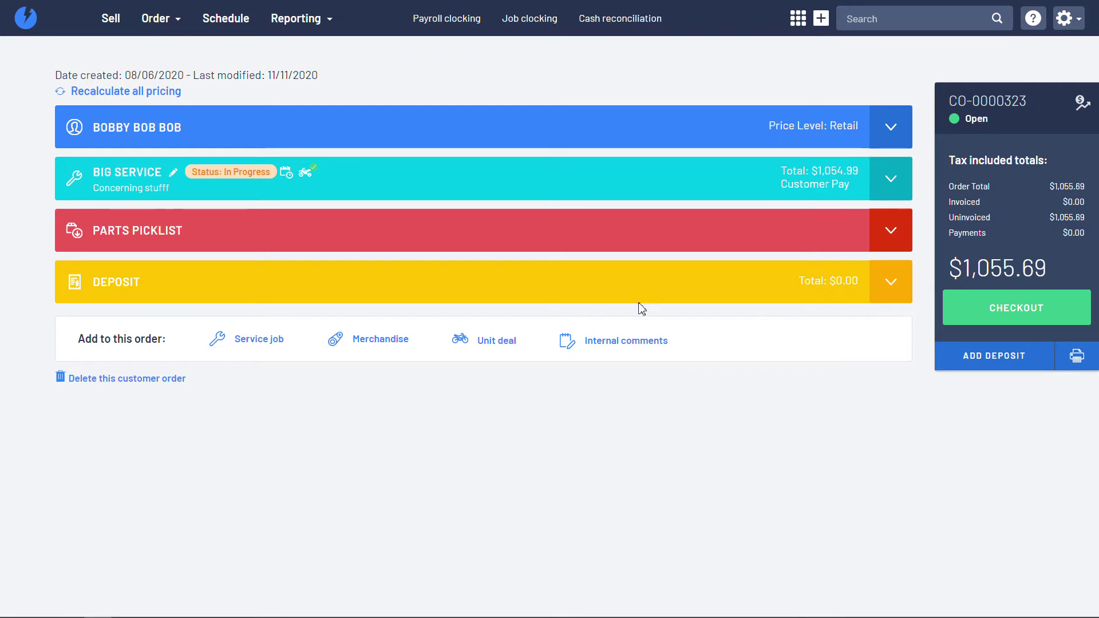
Step: Review the existing customer approval on the Big Service job
left_click(891, 181)
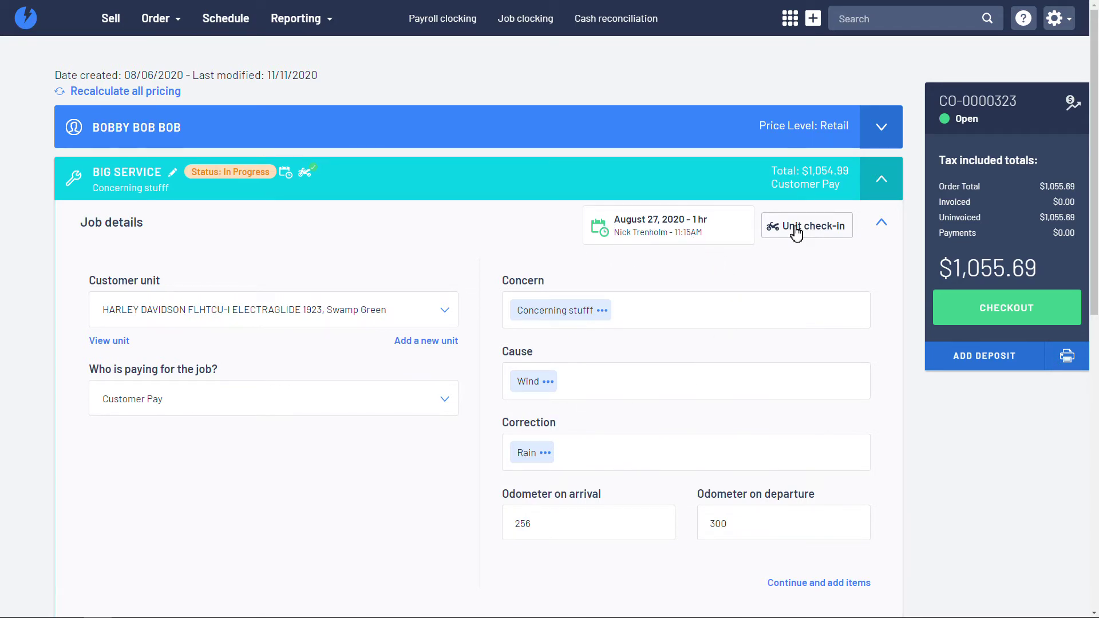
scroll(647, 262, "down", 2)
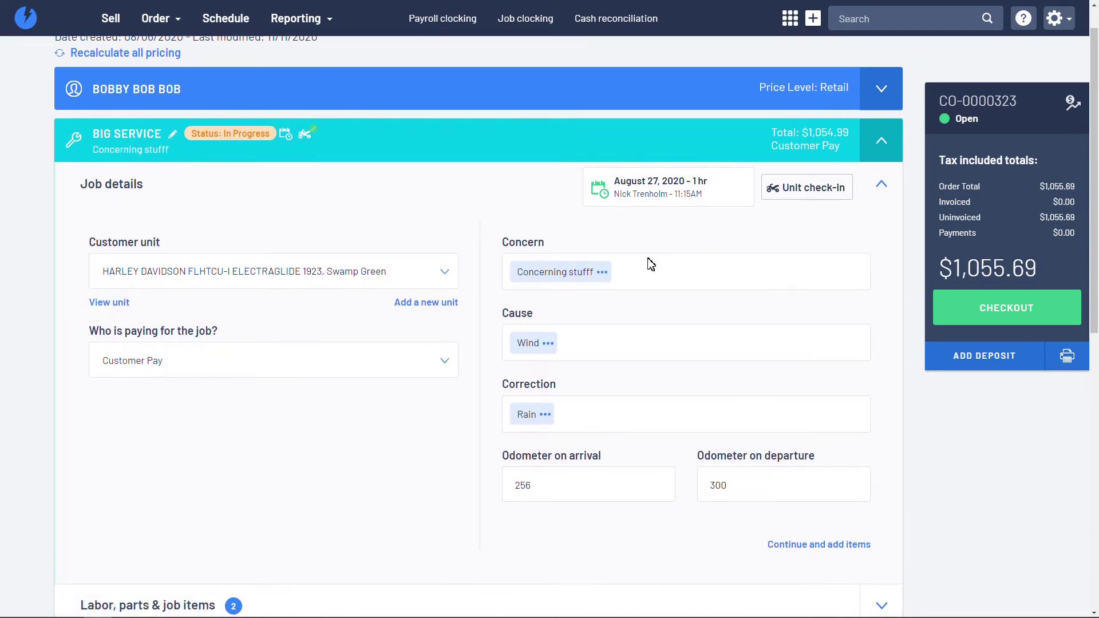
scroll(650, 264, "down", 3)
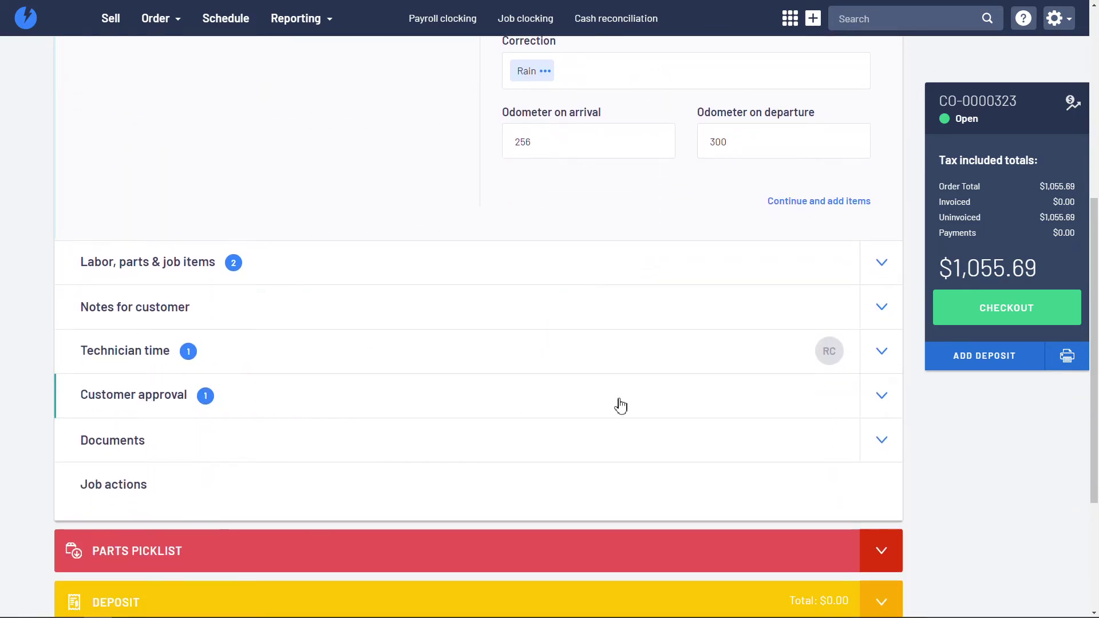
left_click(876, 405)
scroll(878, 402, "down", 3)
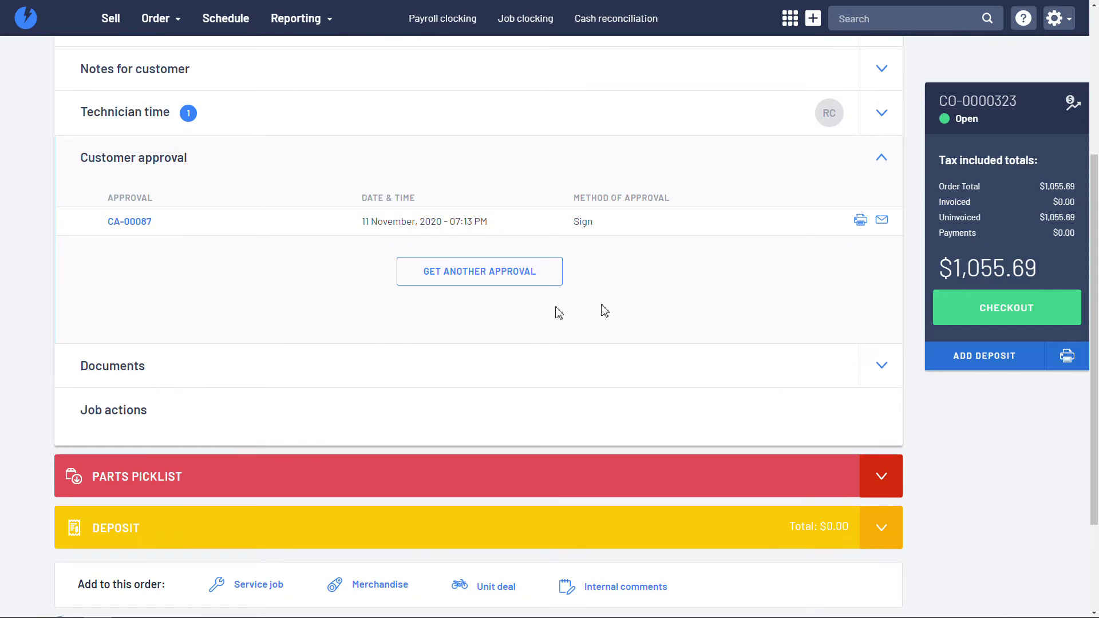
scroll(727, 322, "up", 2)
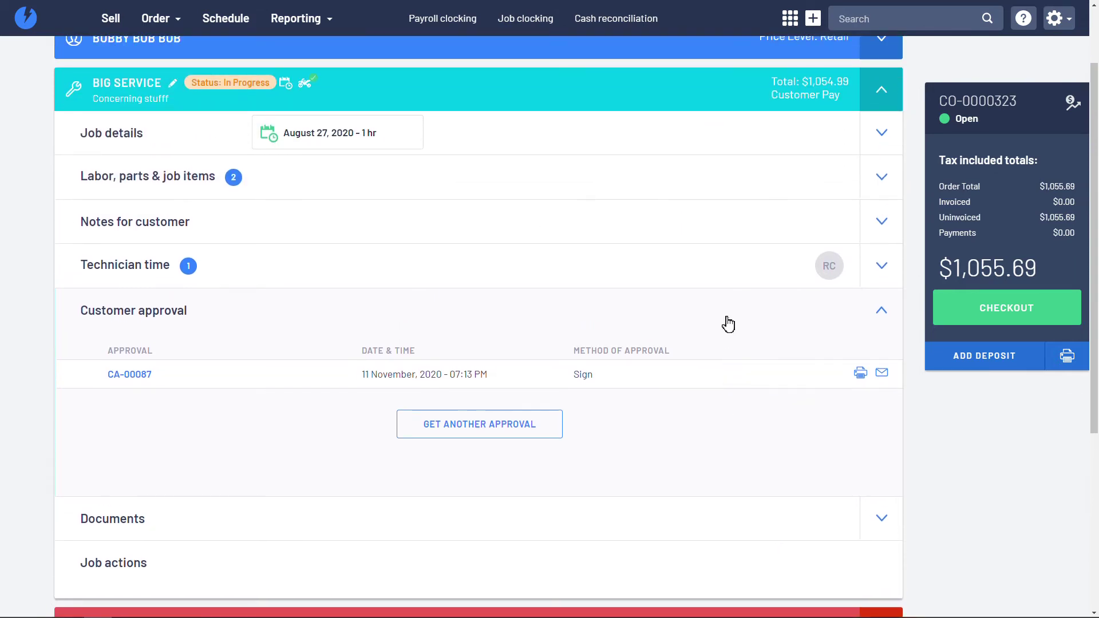
Step: Delete the manual technician time log entry and remove the assigned Recon Center technician from the Big Service job
left_click(881, 268)
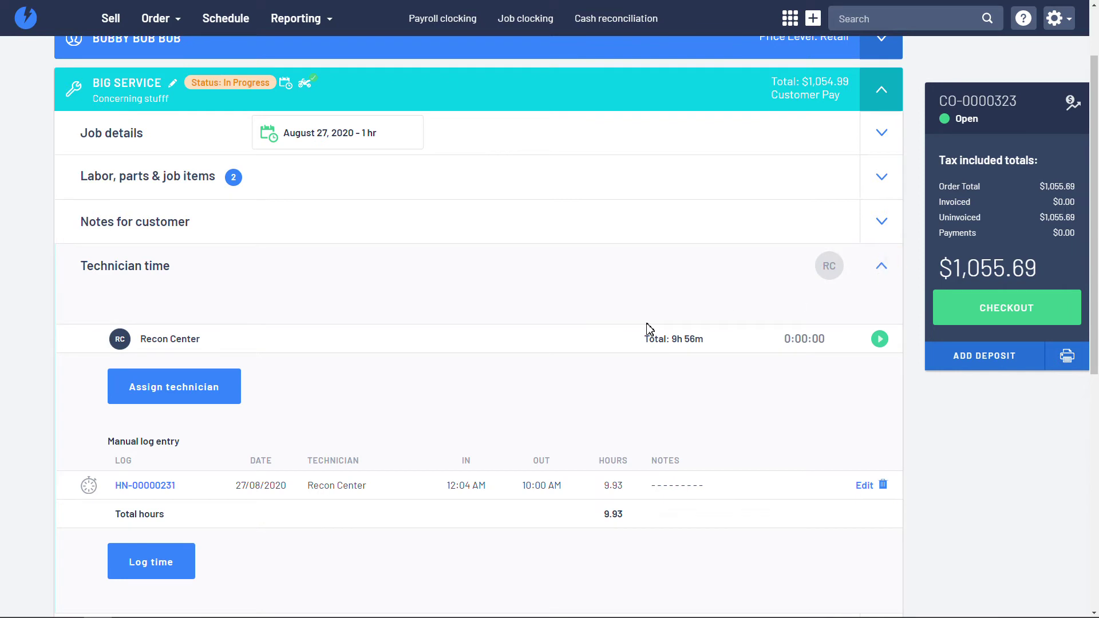
scroll(646, 327, "down", 1)
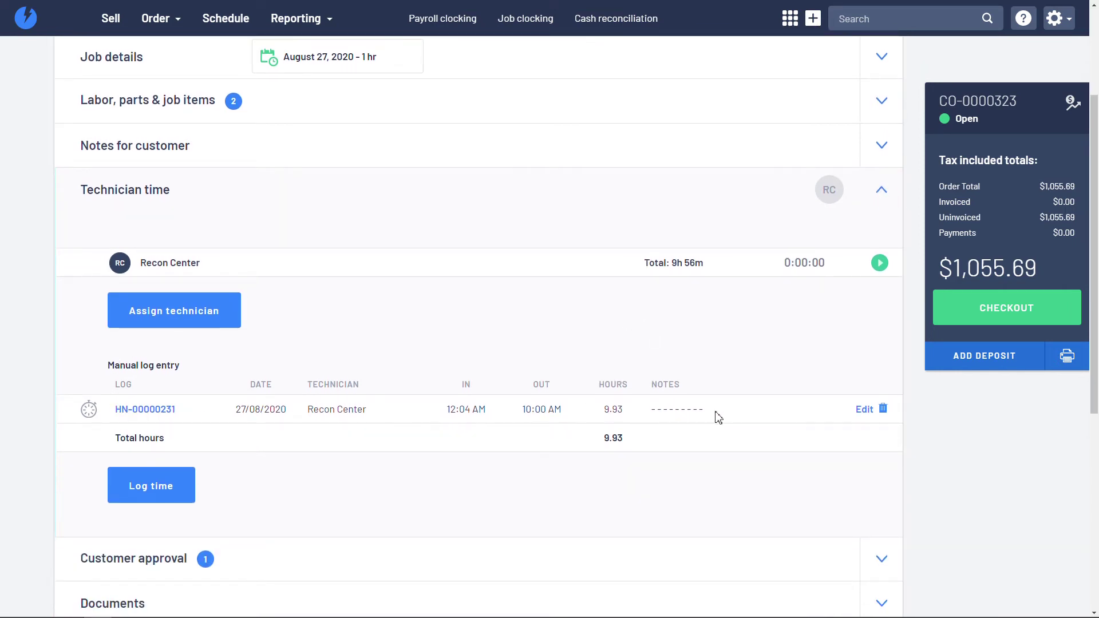
left_click(884, 413)
left_click(857, 484)
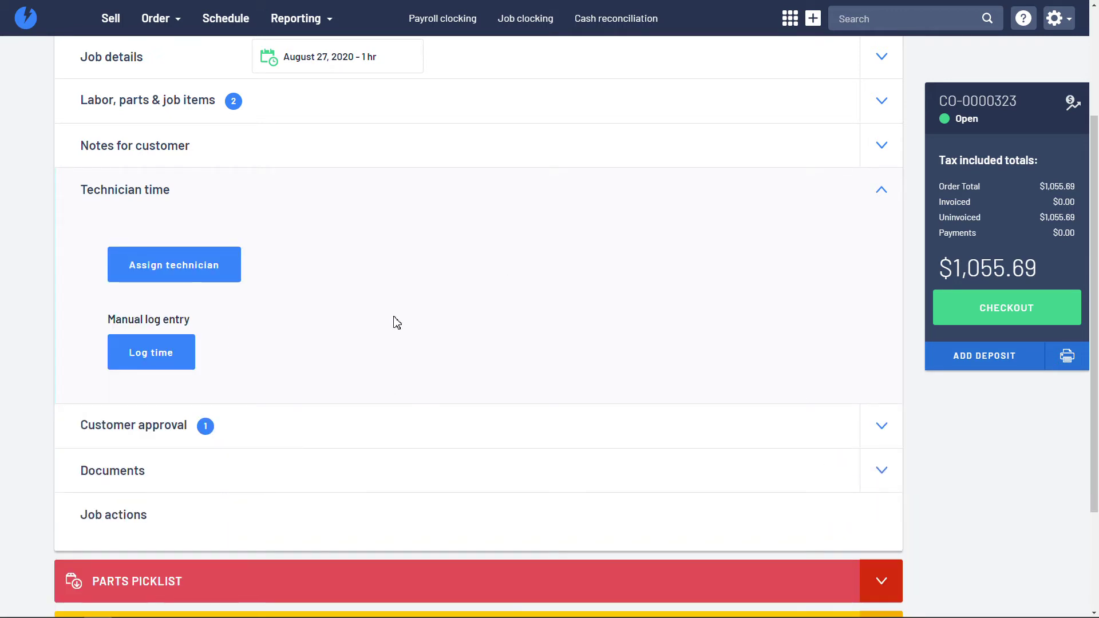
Step: Delete the general labor and oil filter items from the Big Service job's labor, parts and job items
scroll(403, 351, "up", 2)
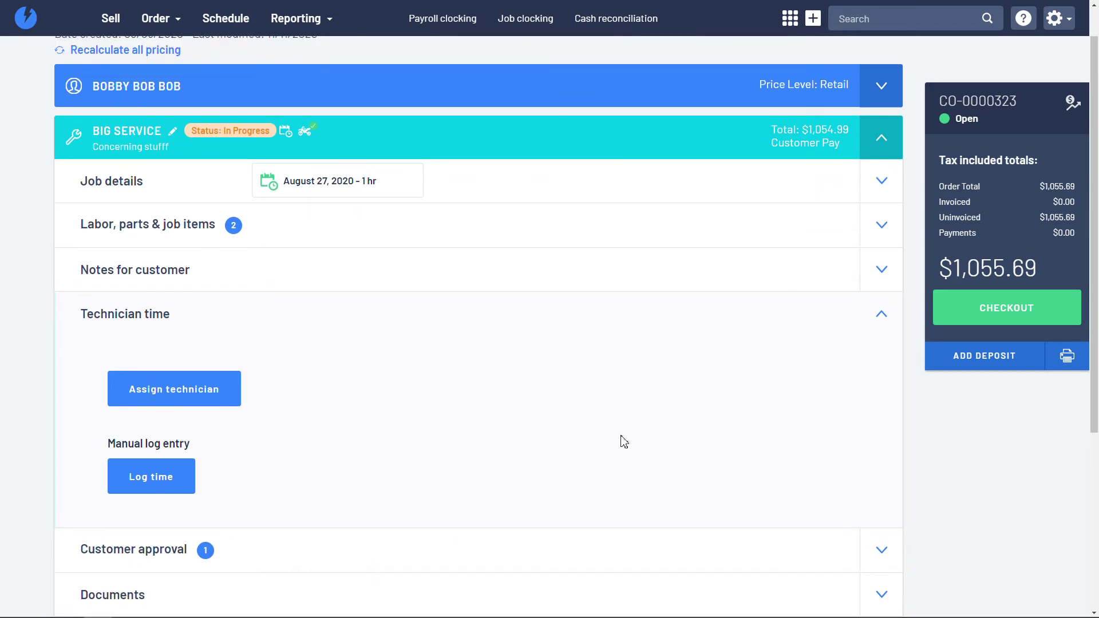
scroll(624, 441, "up", 1)
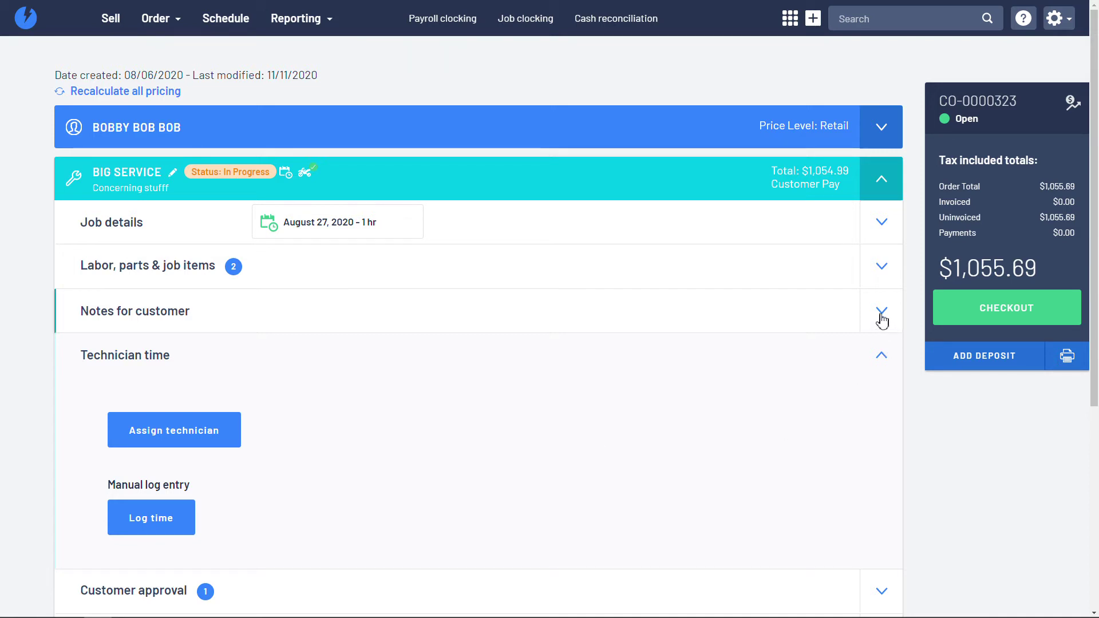
left_click(881, 279)
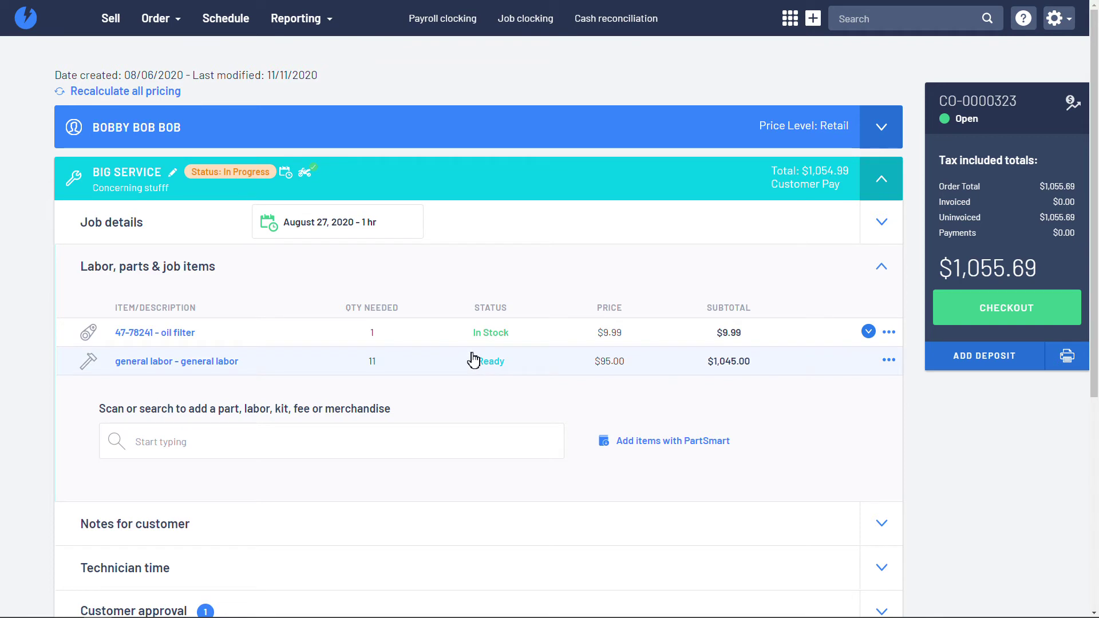
left_click(888, 360)
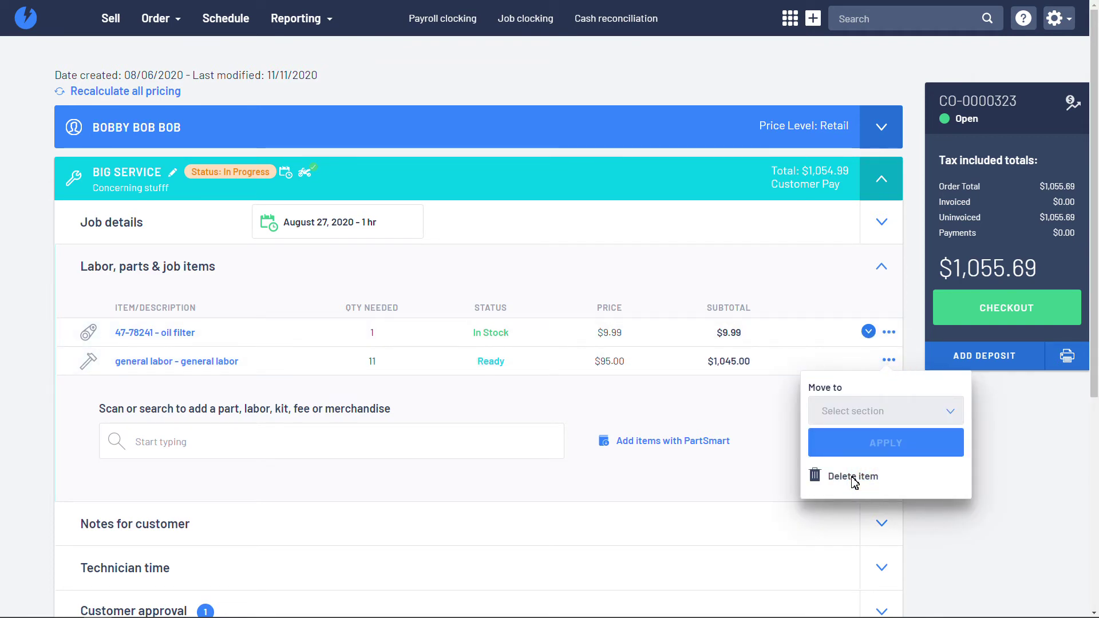
left_click(852, 477)
left_click(890, 335)
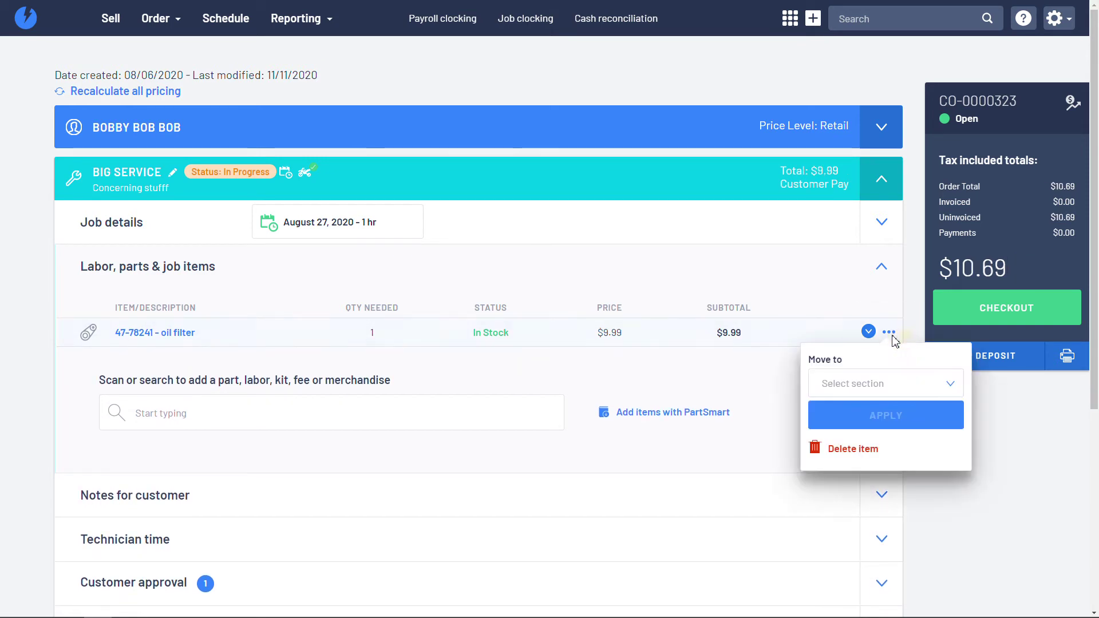
left_click(844, 455)
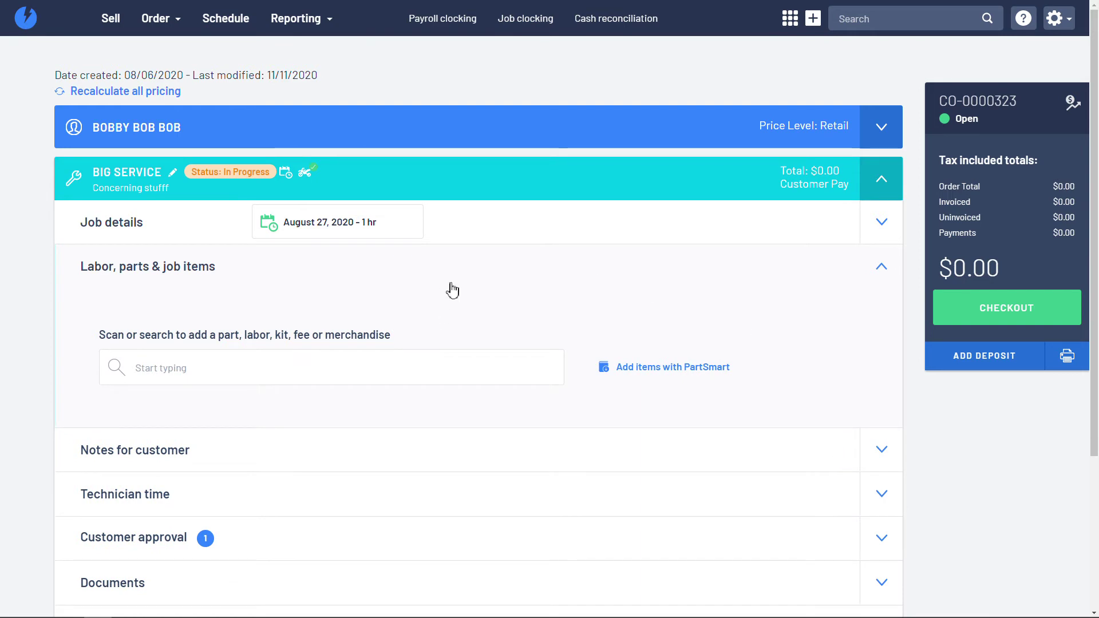
Step: Remove the Big Service job from the order and delete the customer order itself
scroll(717, 385, "down", 1)
scroll(601, 490, "up", 1)
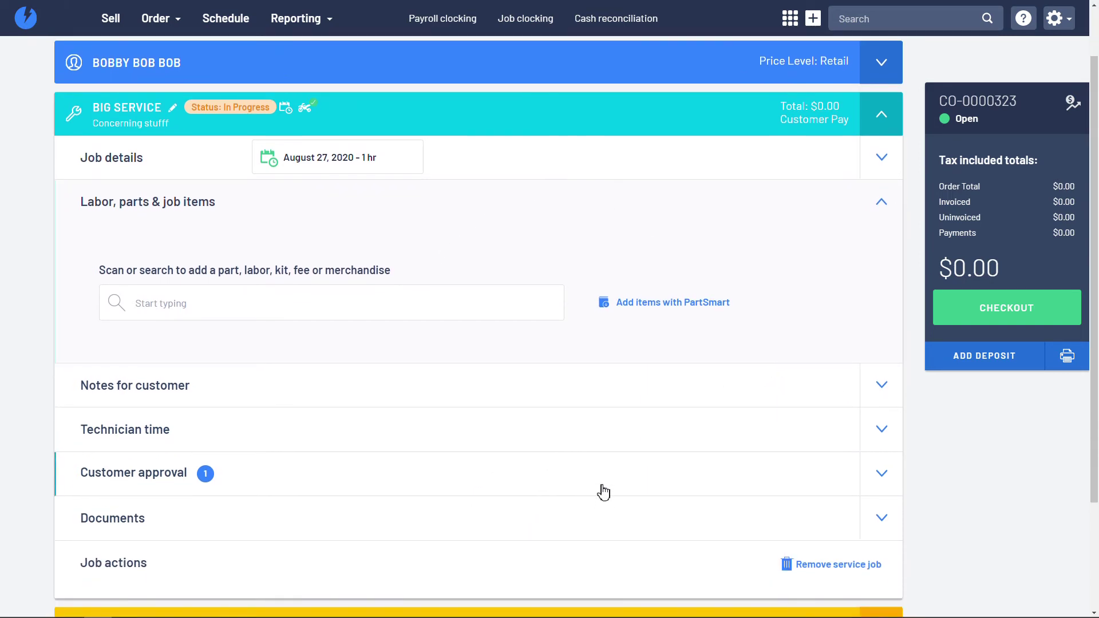
scroll(613, 489, "down", 3)
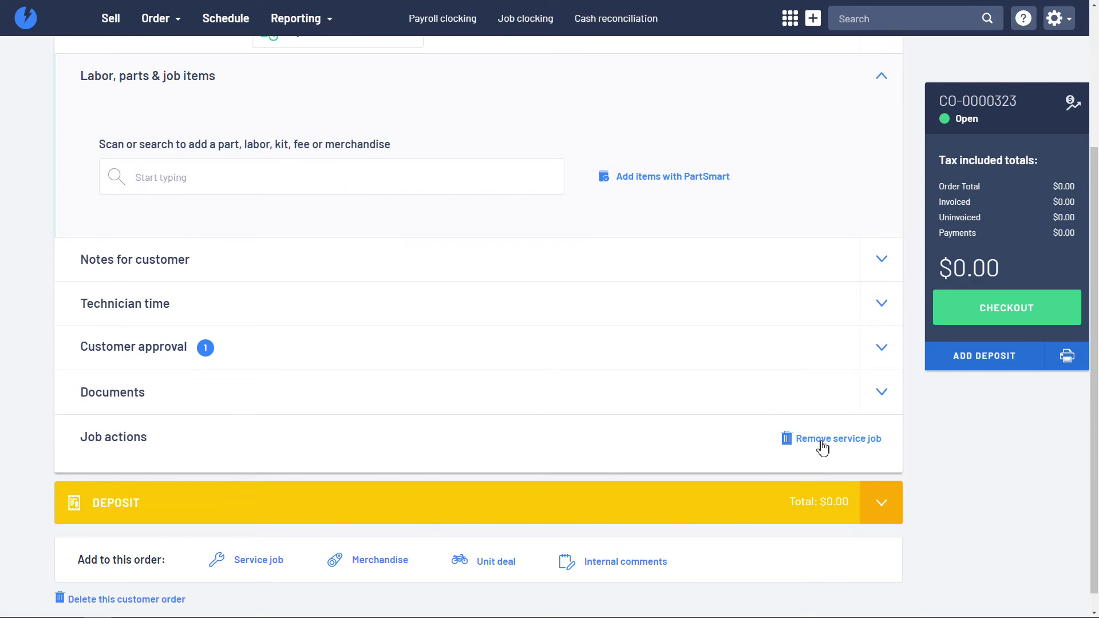
left_click(820, 439)
left_click(620, 350)
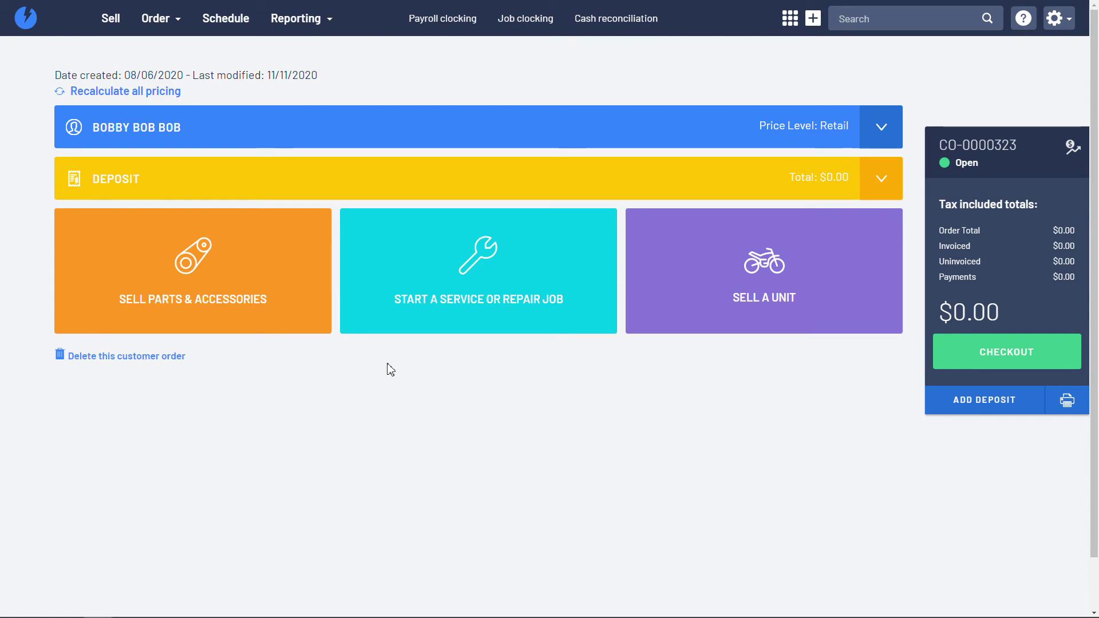
left_click(131, 362)
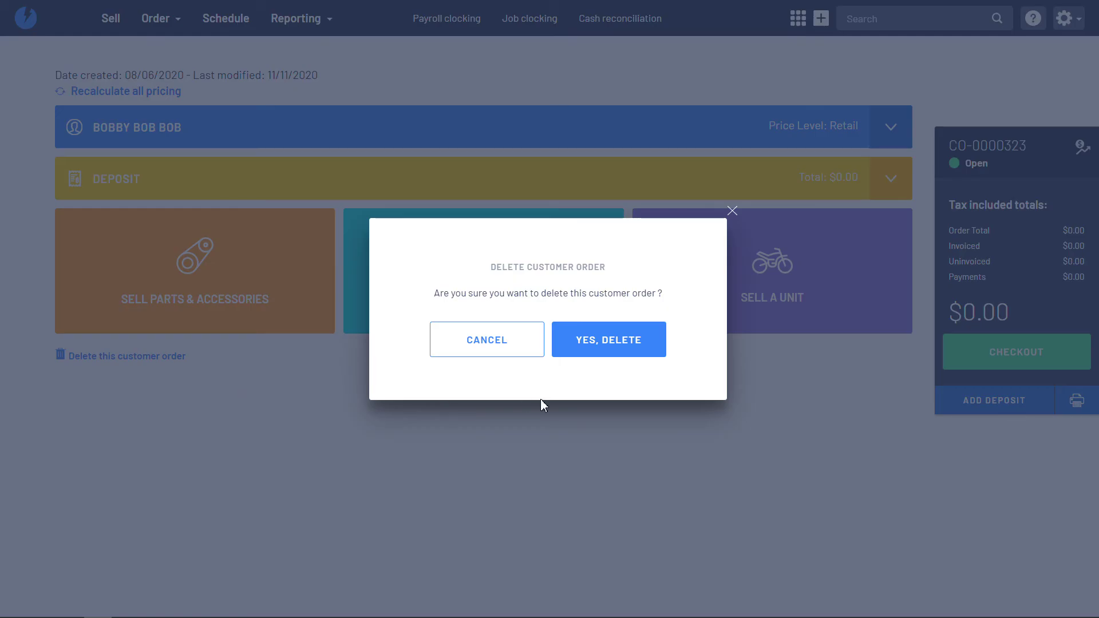
left_click(645, 359)
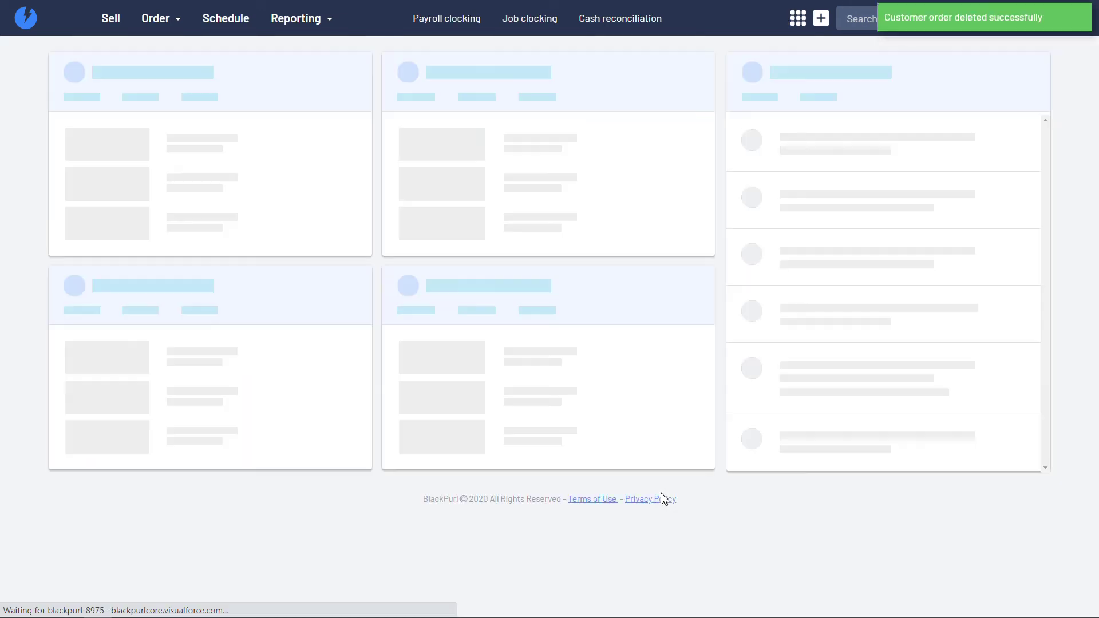